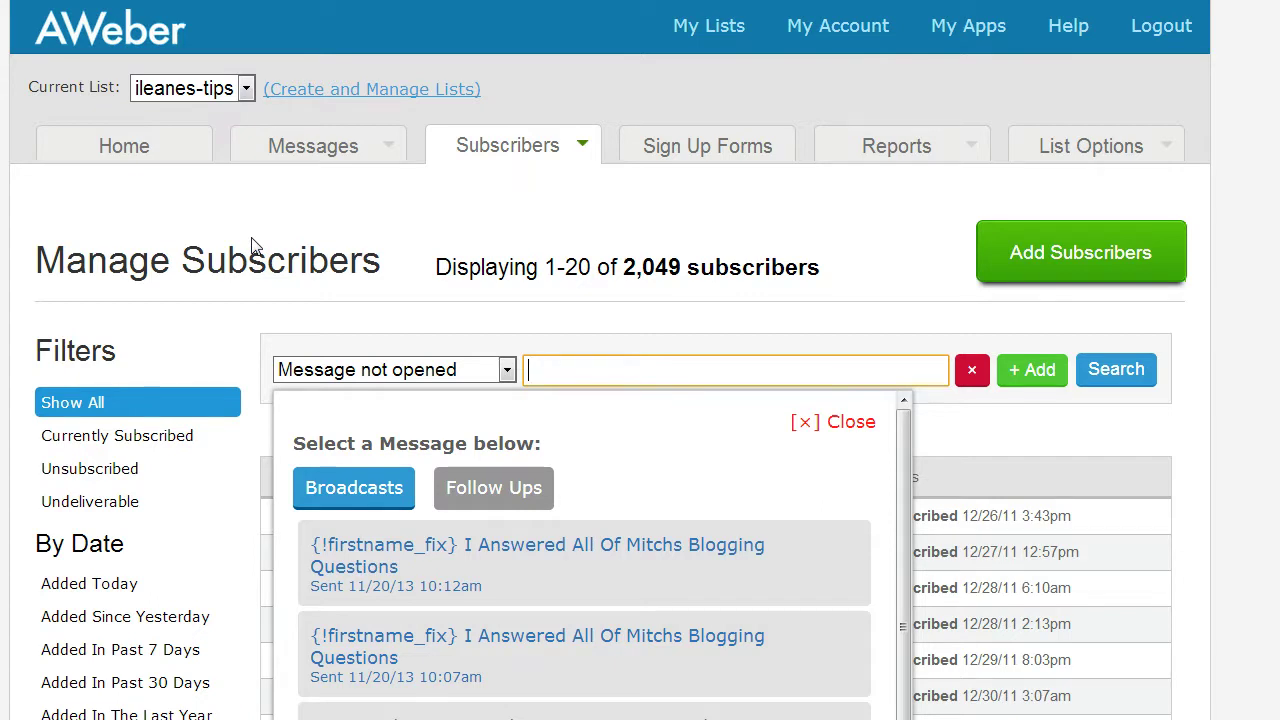
Reselect the 'Message not opened' filter and list follow-up messages as its choices.
mouse_move(592, 168)
left_click(500, 371)
left_click_drag(507, 290, 506, 251)
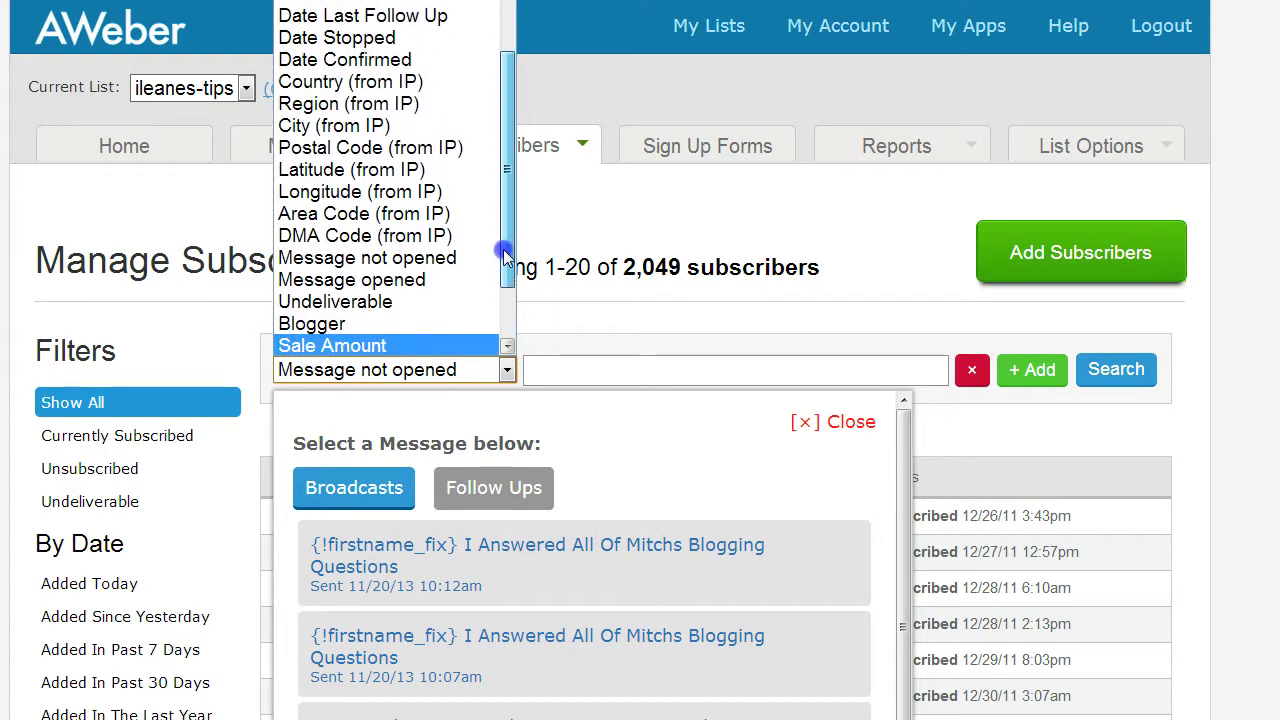
left_click(426, 264)
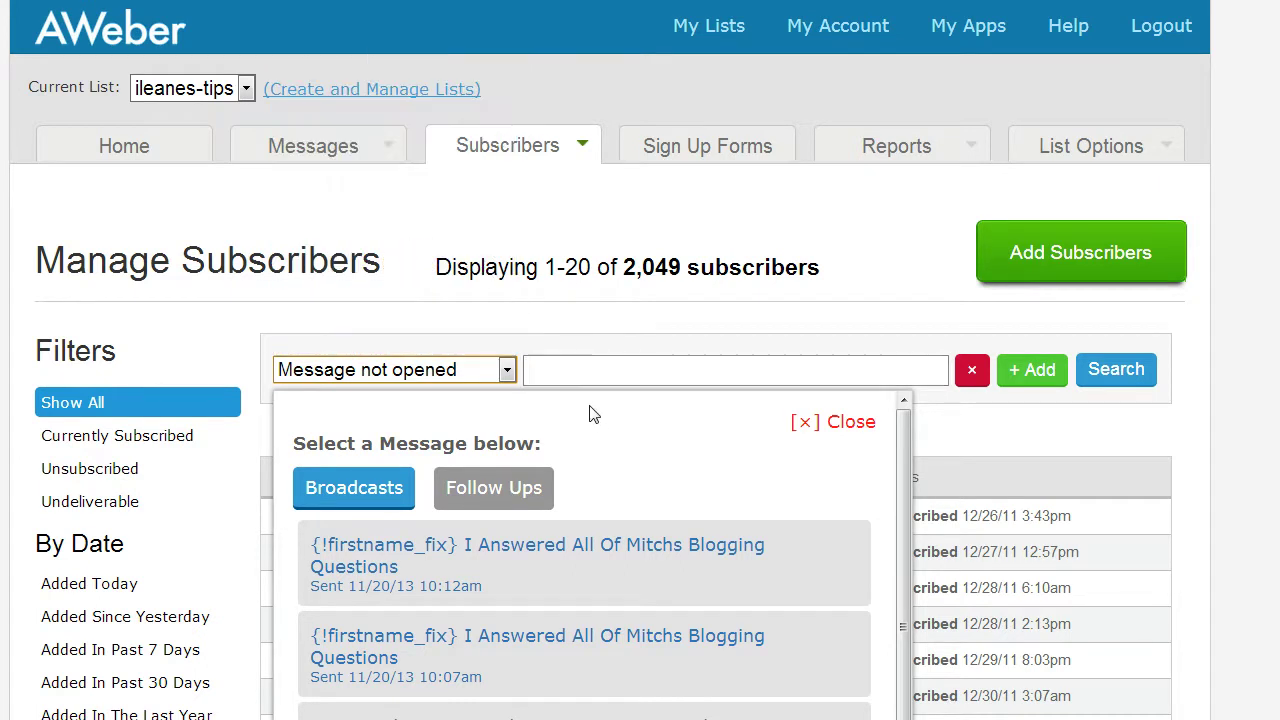
left_click(547, 371)
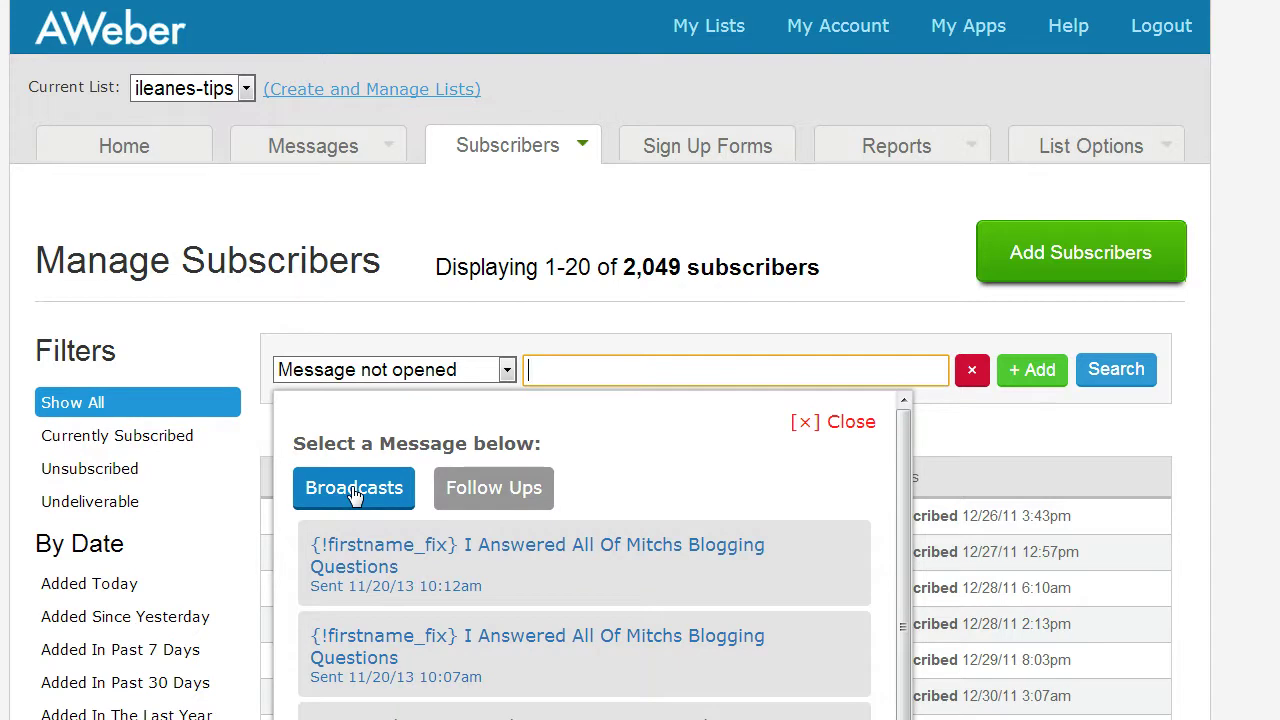
left_click(491, 489)
scroll(697, 466, "down", 1)
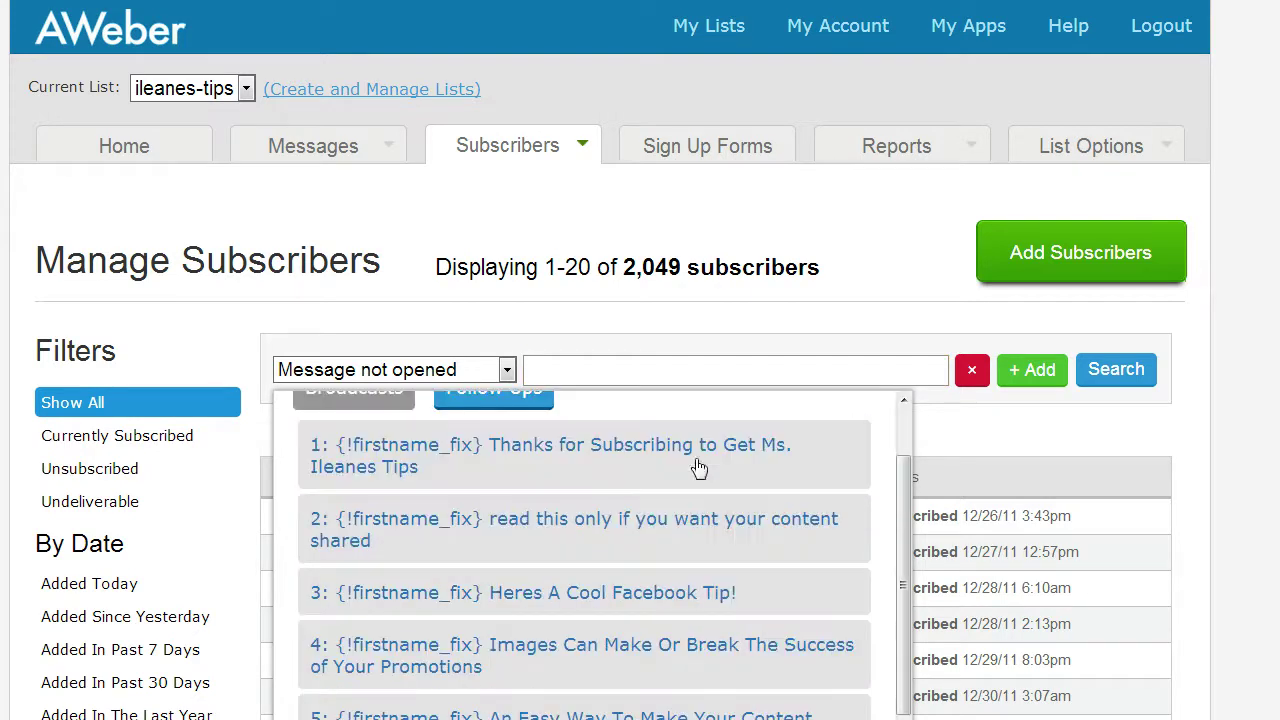
scroll(689, 457, "down", 1)
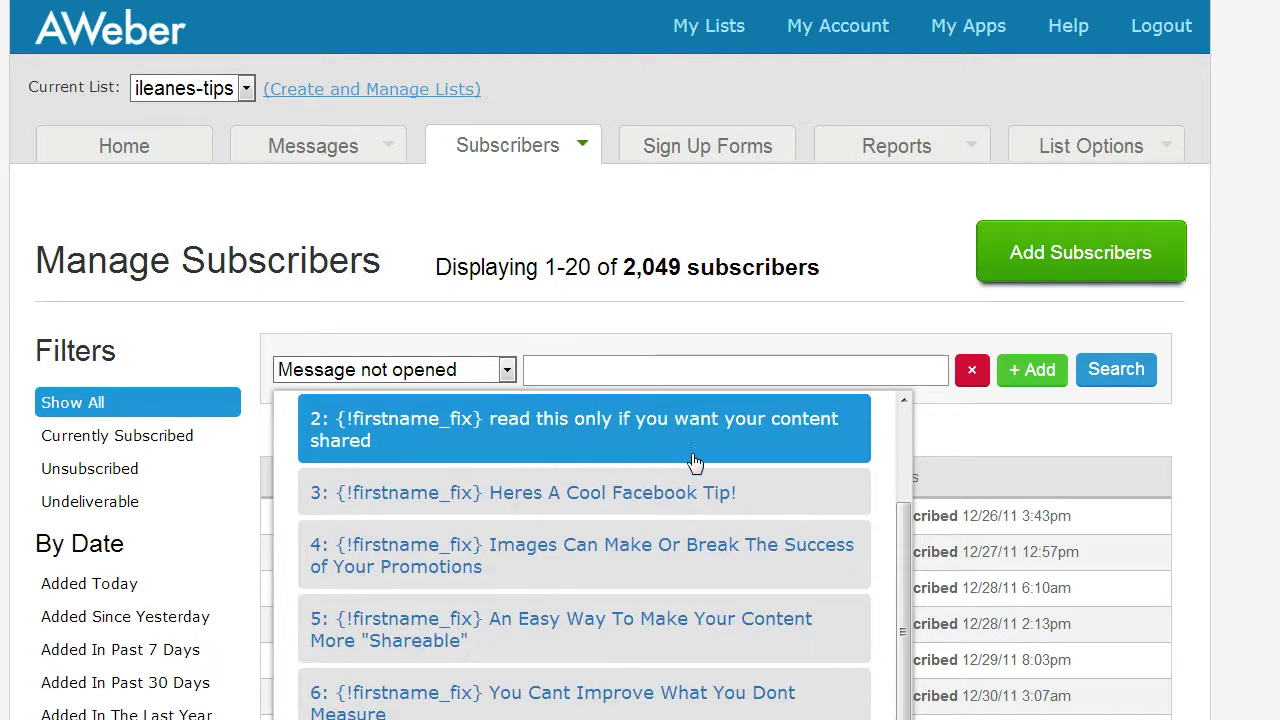
scroll(688, 458, "up", 2)
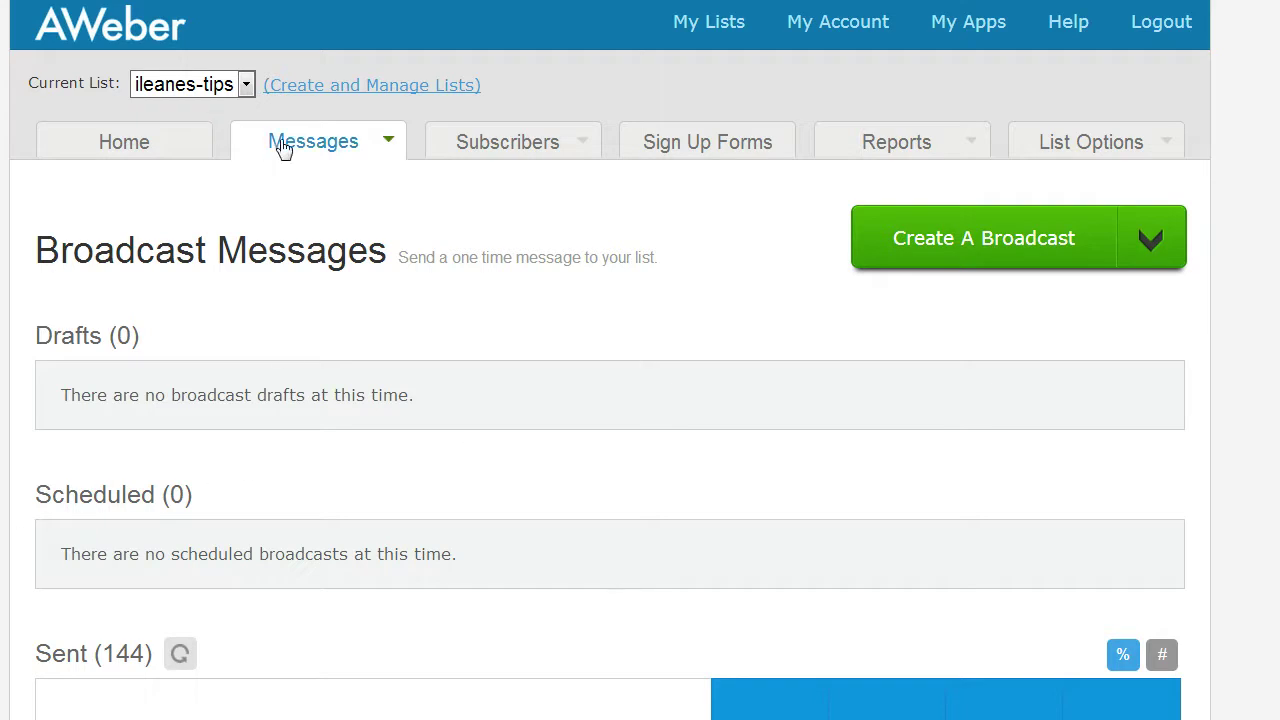
Head to the Broadcasts entry under the Messages menu.
mouse_move(340, 152)
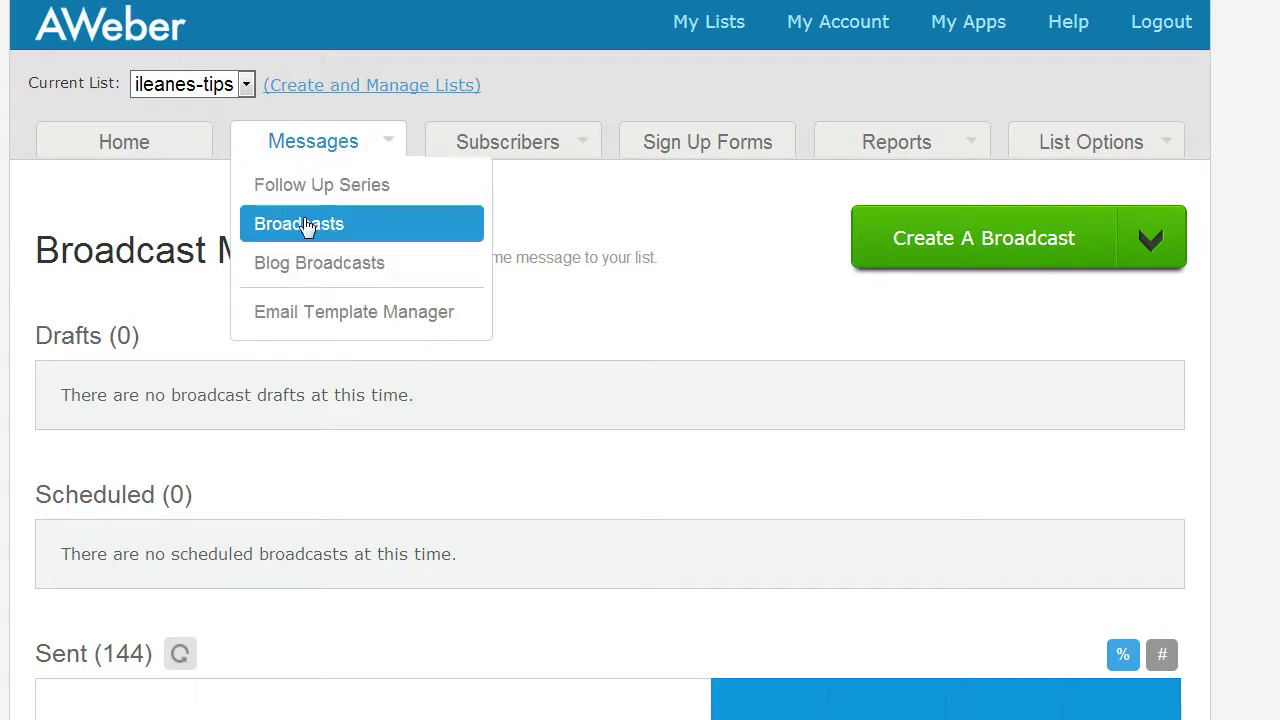
Go to the Broadcast Messages list and start a new broadcast split test.
left_click(946, 243)
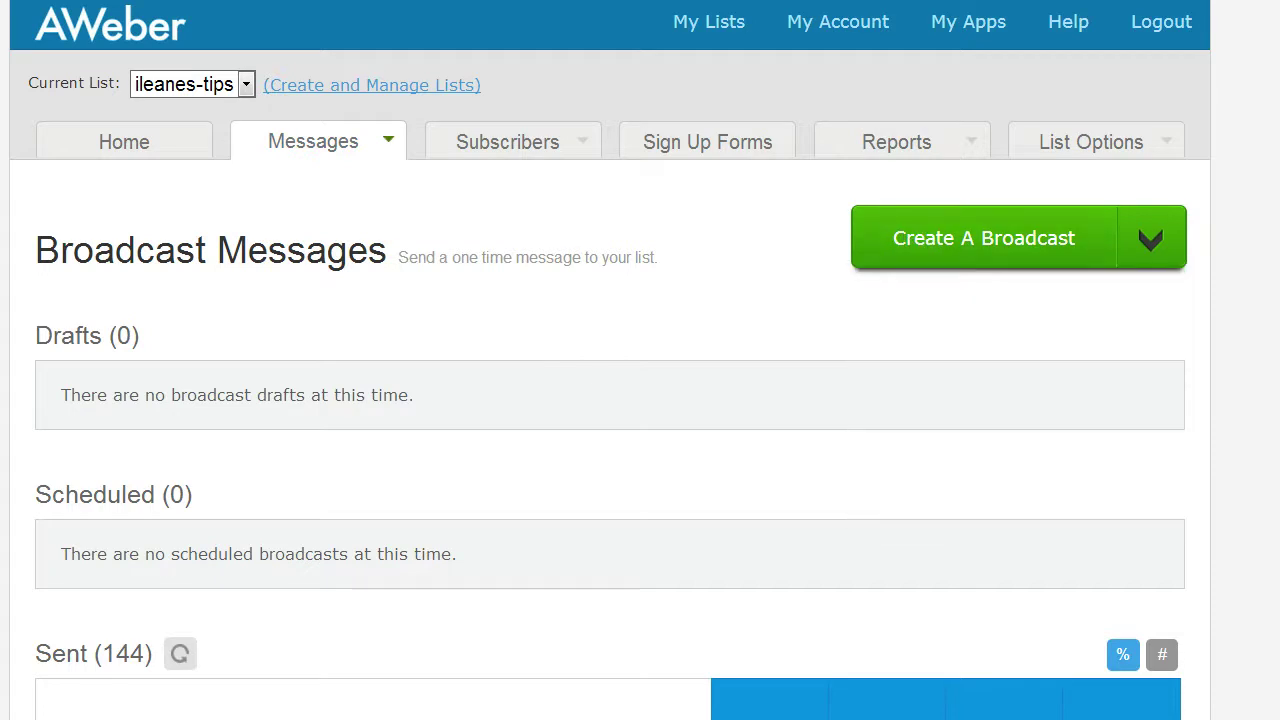
scroll(610, 400, "down", 15)
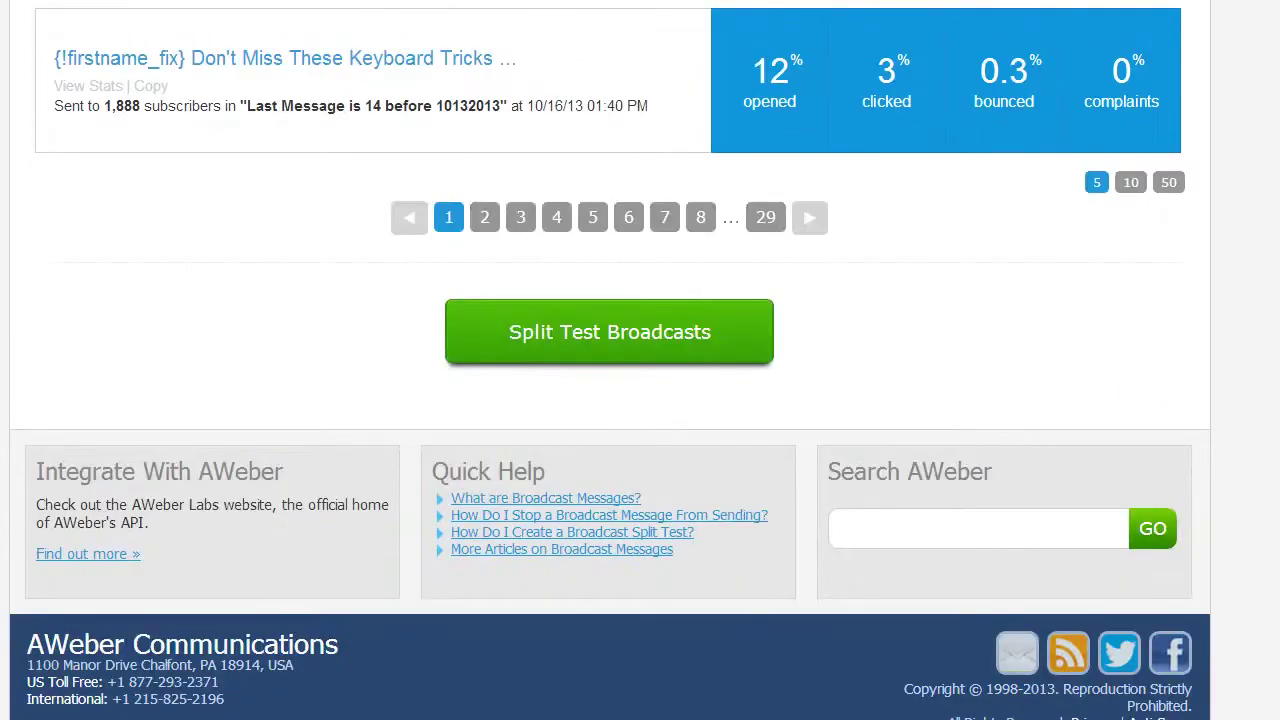
left_click(568, 334)
scroll(320, 362, "down", 1)
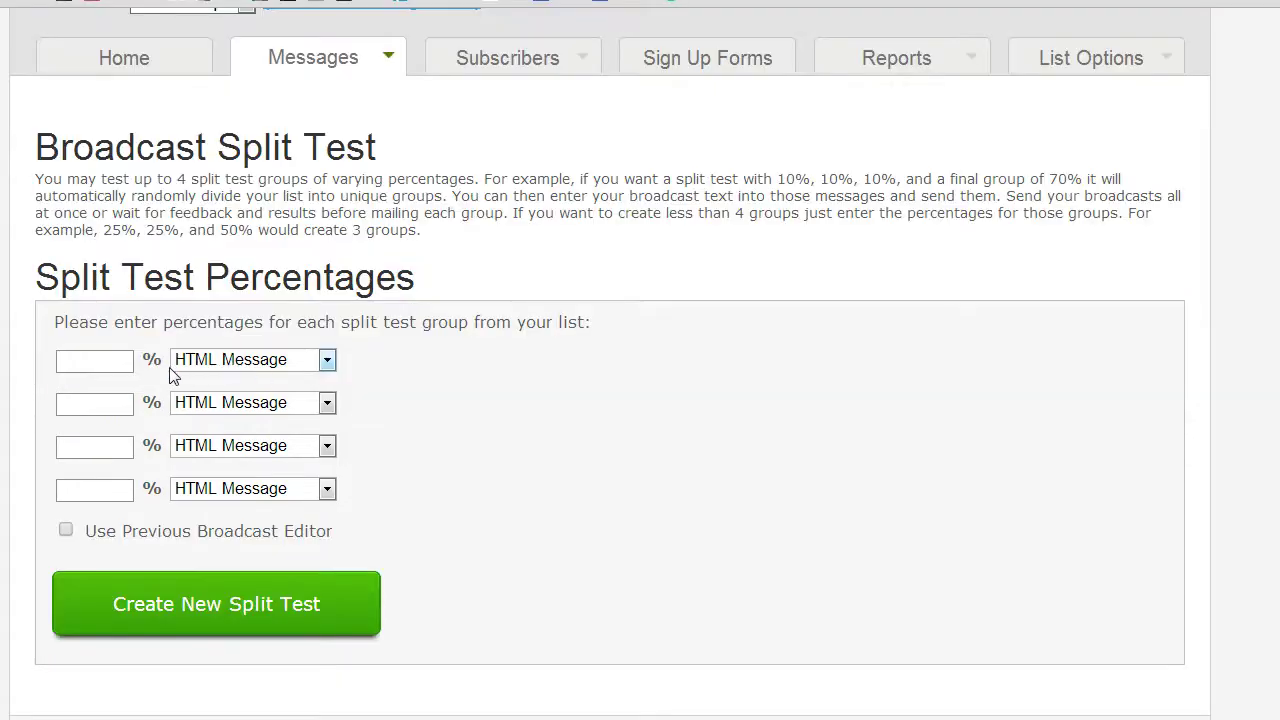
Give each of the two split-test groups 50%.
left_click(116, 359)
type("50")
left_click(118, 404)
type("50")
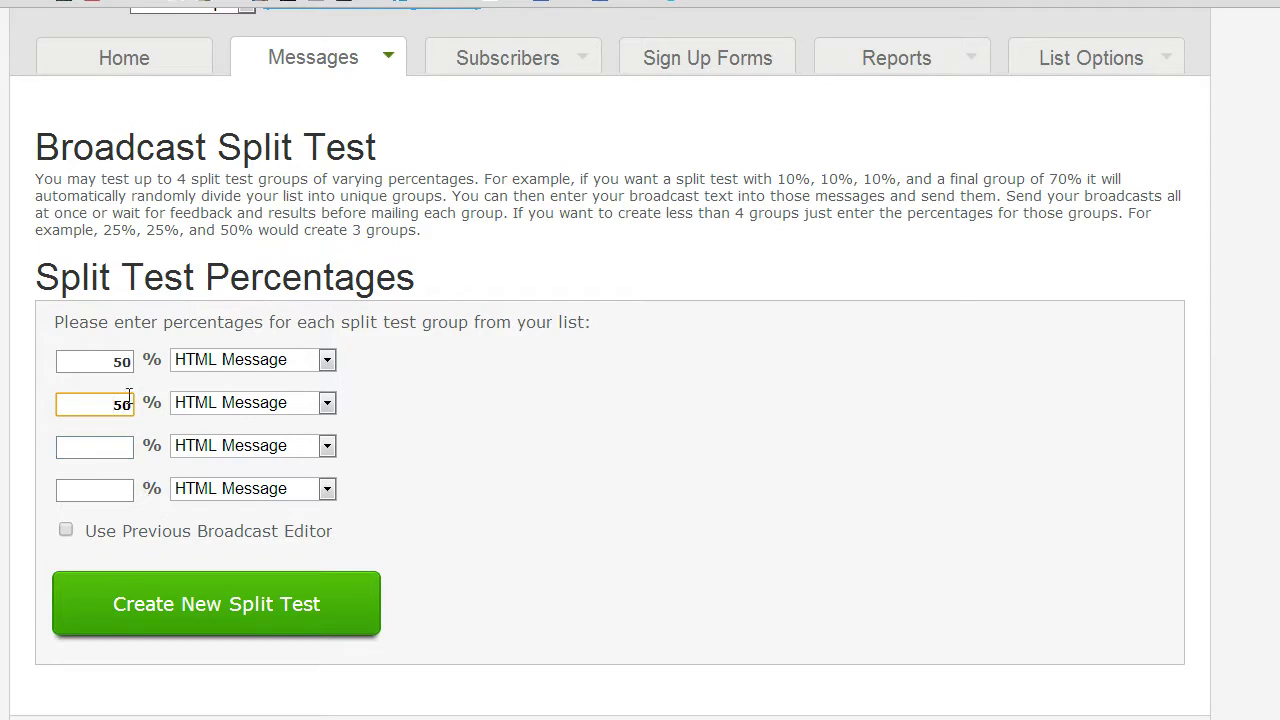
Create the 50/50 split test and show sent broadcast stats as percentages.
left_click(203, 605)
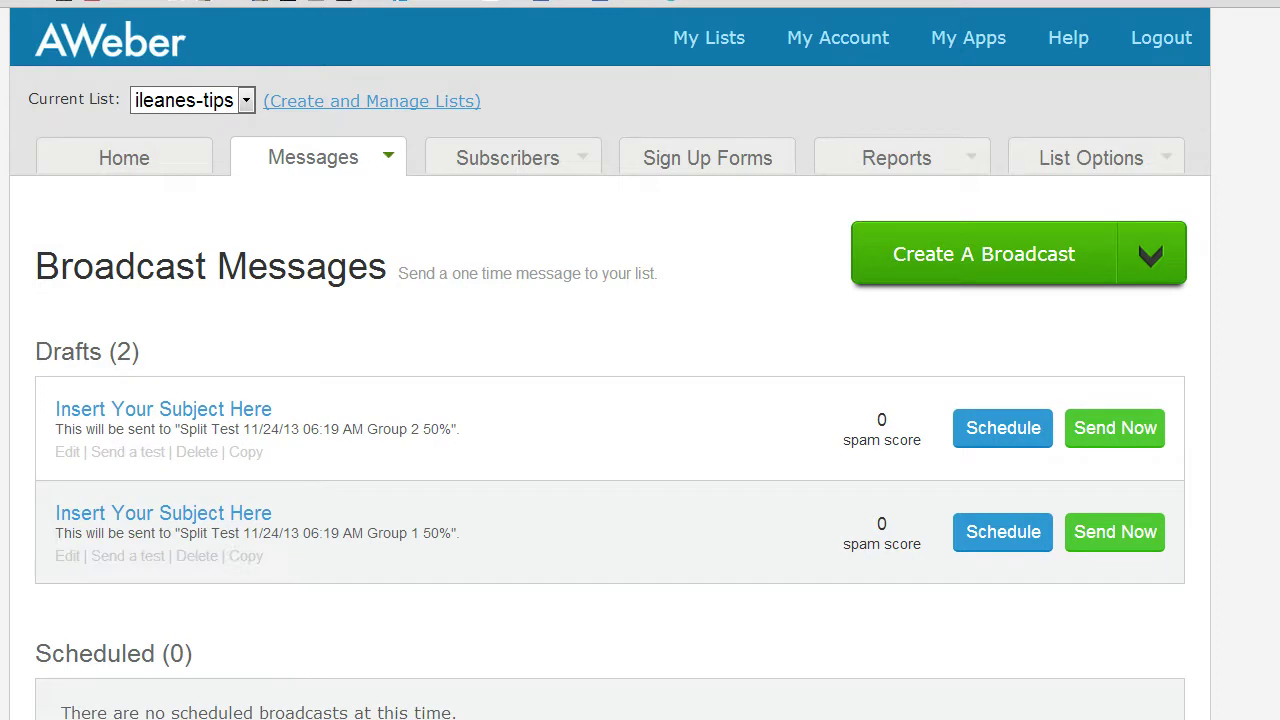
scroll(610, 400, "down", 5)
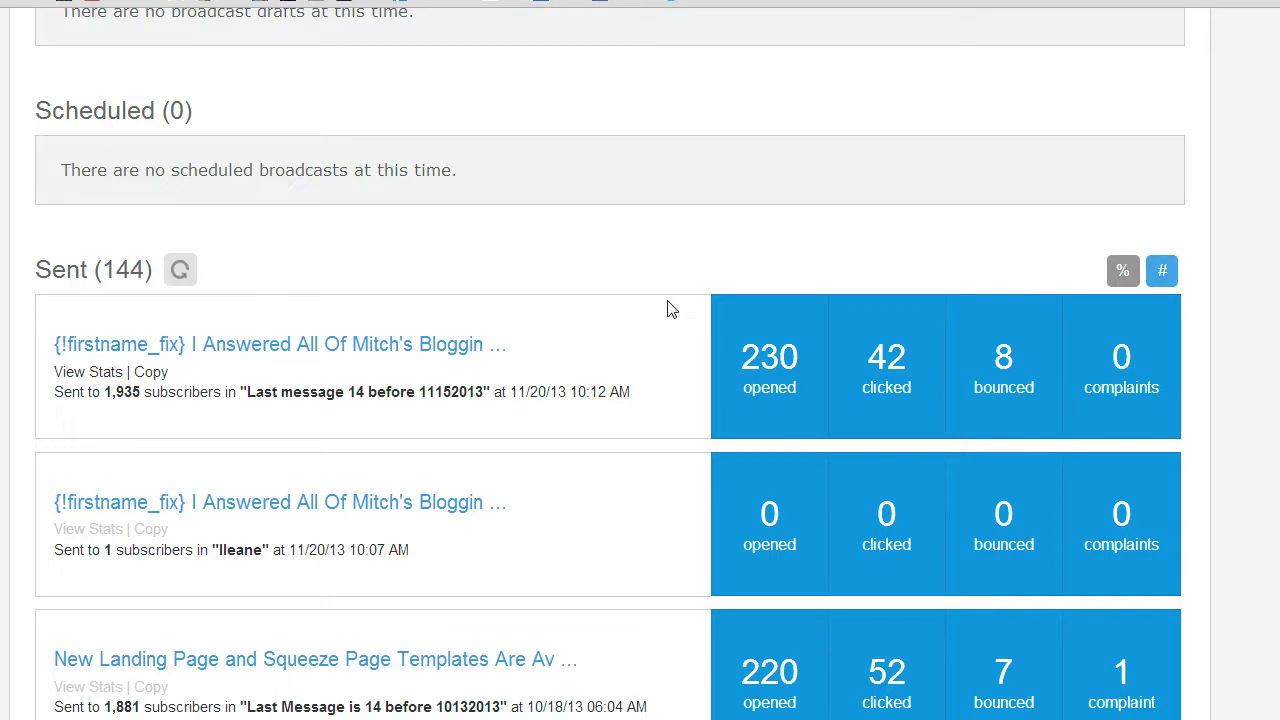
left_click(1127, 280)
Copy the sent broadcast 'How to Fight Back When Google Strikes'.
scroll(1220, 263, "down", 5)
scroll(1220, 263, "down", 15)
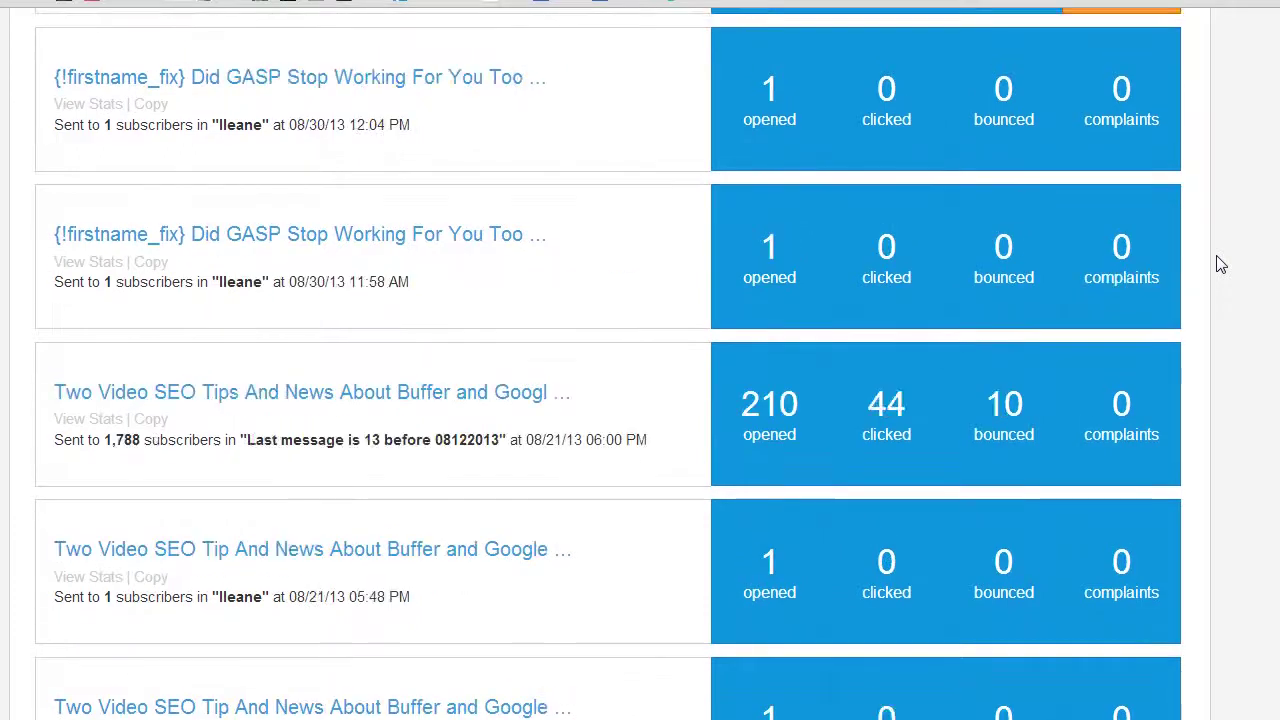
scroll(1220, 263, "down", 7)
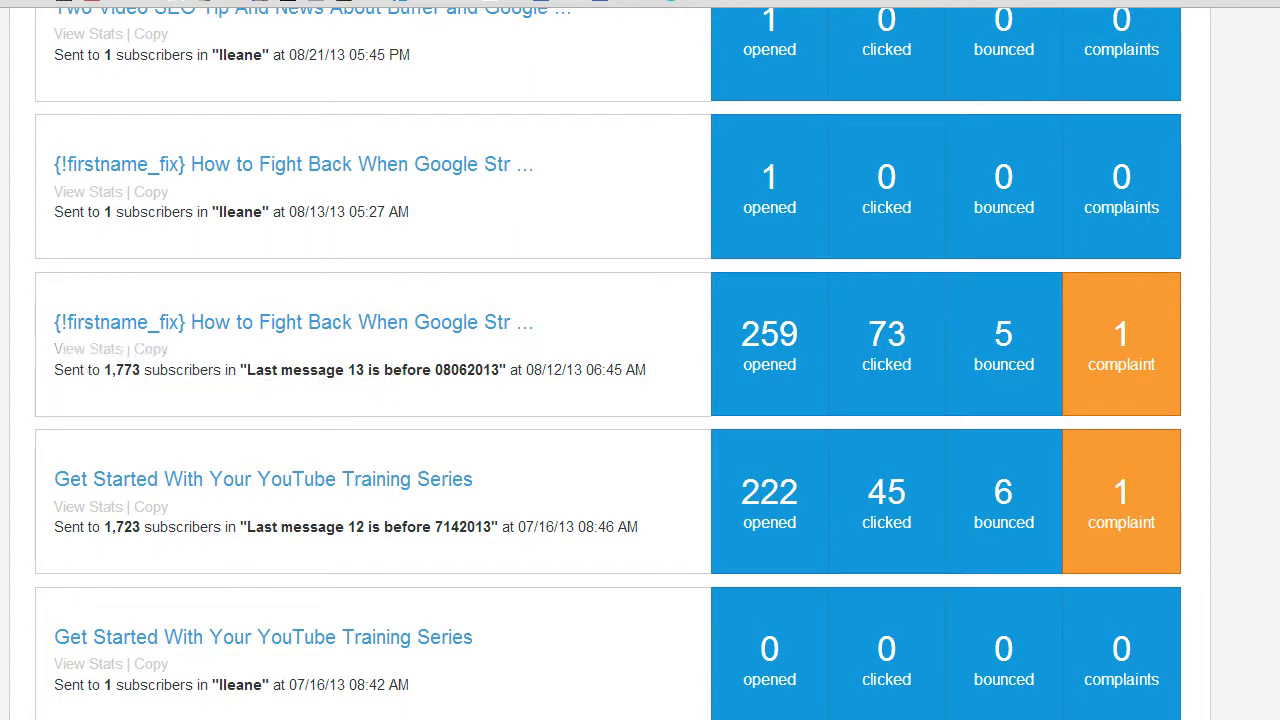
left_click(150, 350)
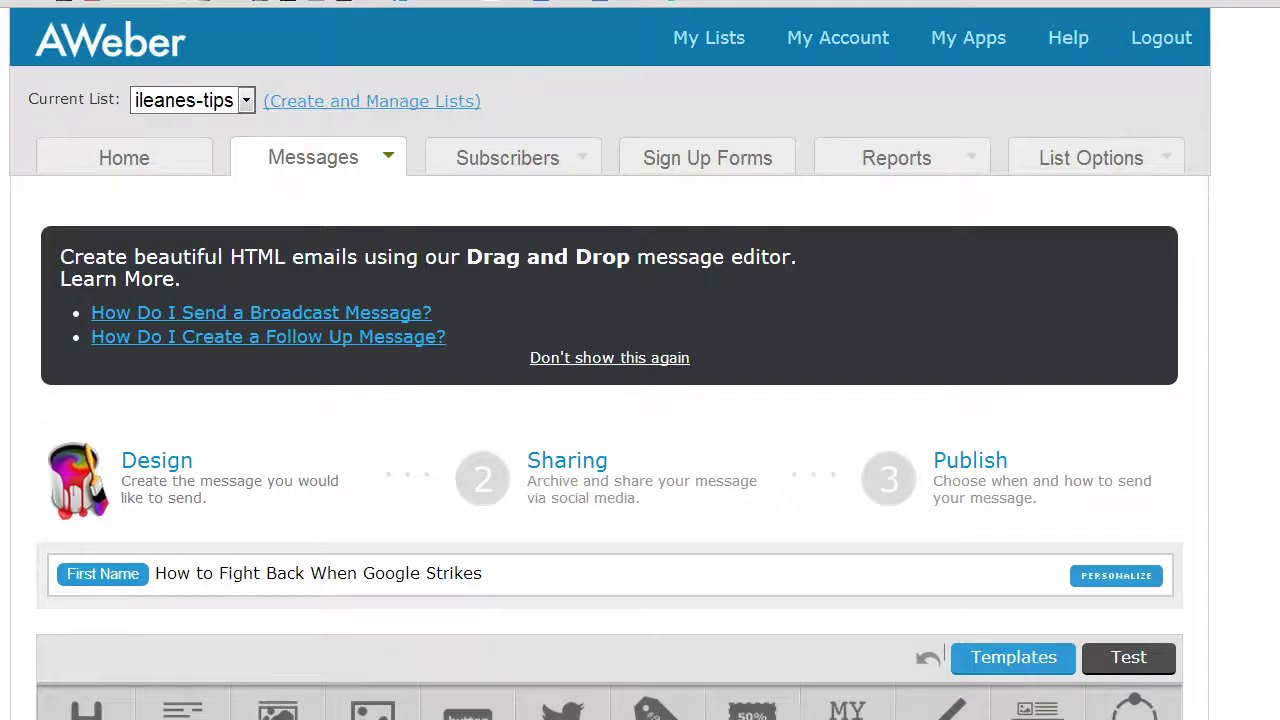
Save the message as custom template 'Google Strikes' with Keep My Message Content unchecked.
scroll(610, 400, "down", 4)
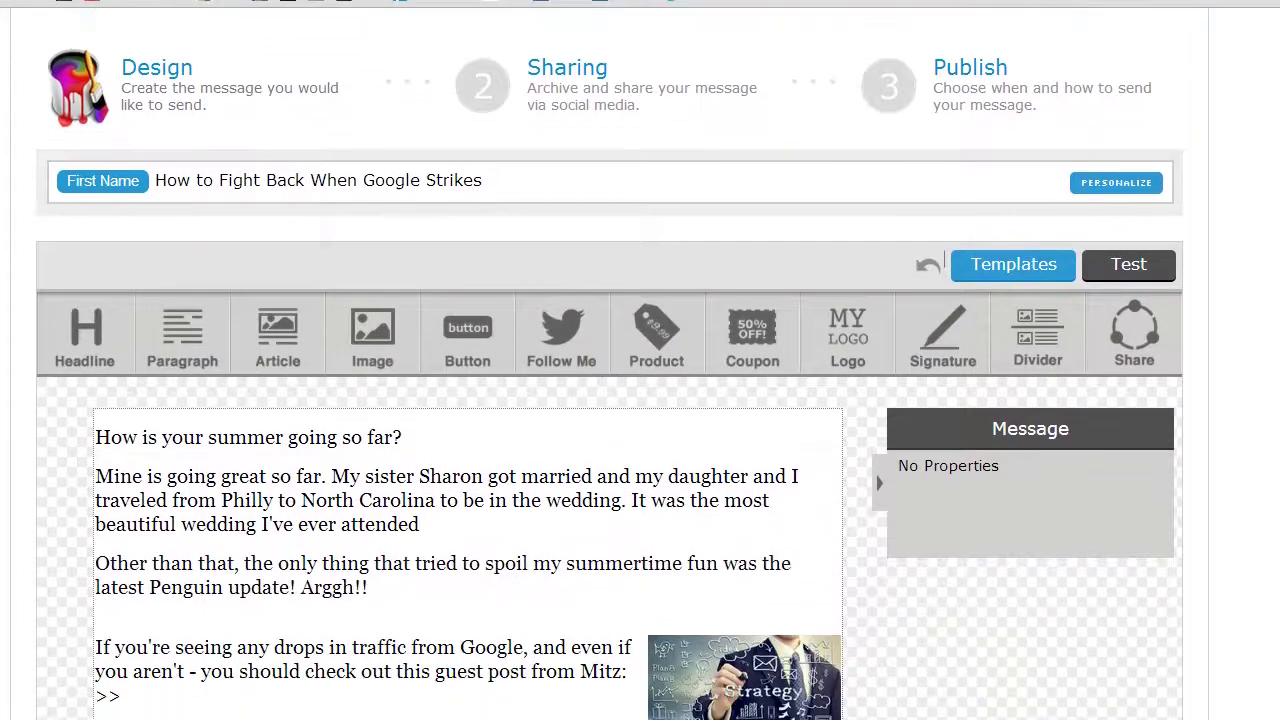
scroll(610, 400, "down", 2)
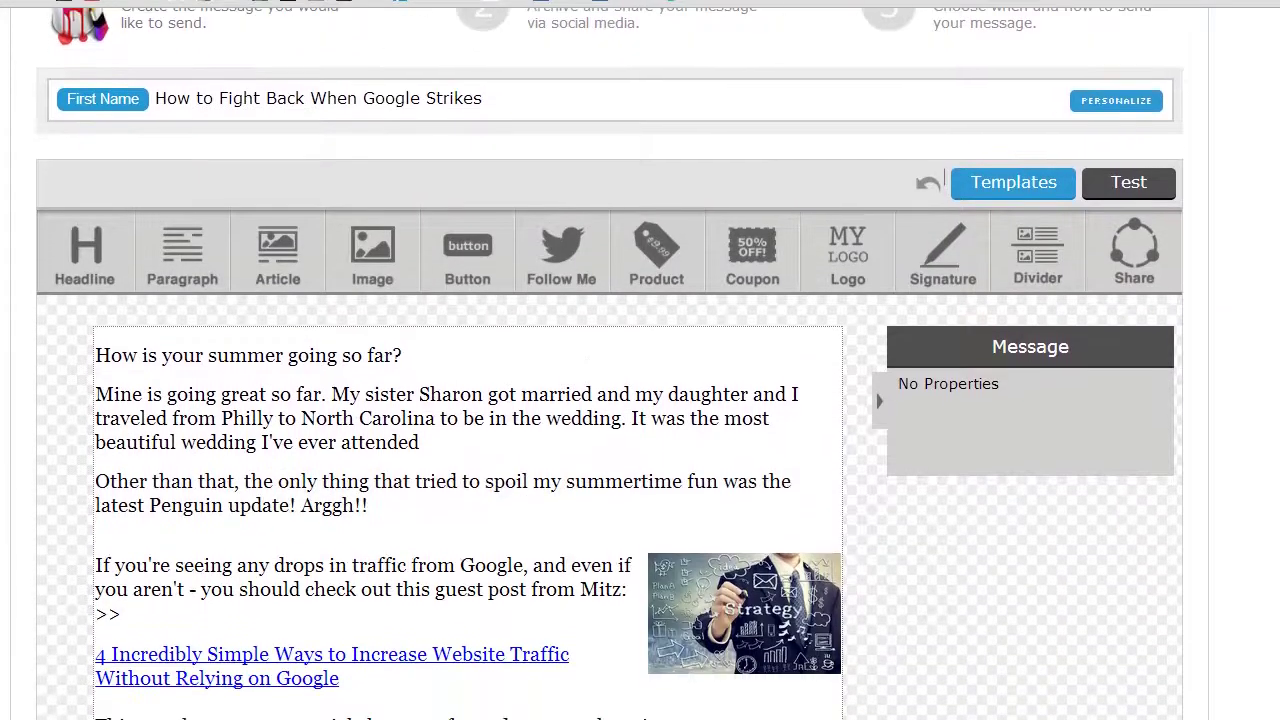
left_click(1010, 188)
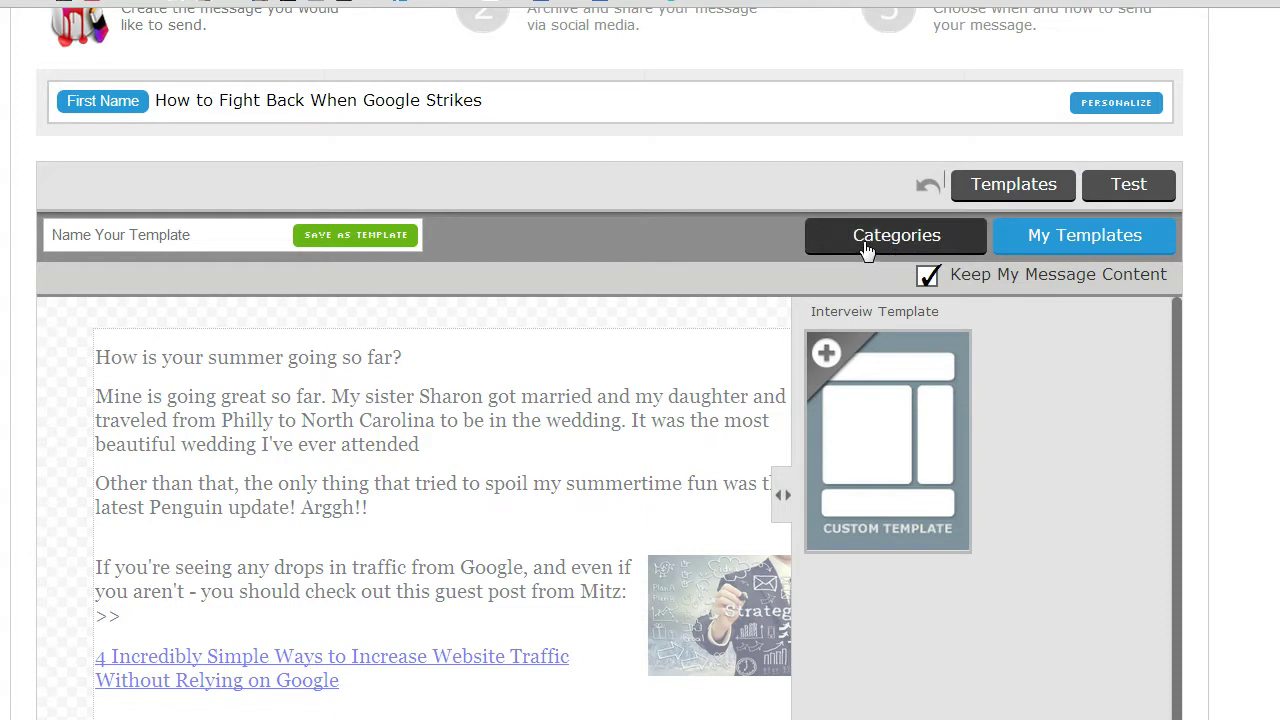
left_click(927, 280)
left_click(132, 236)
type("Google Strikes")
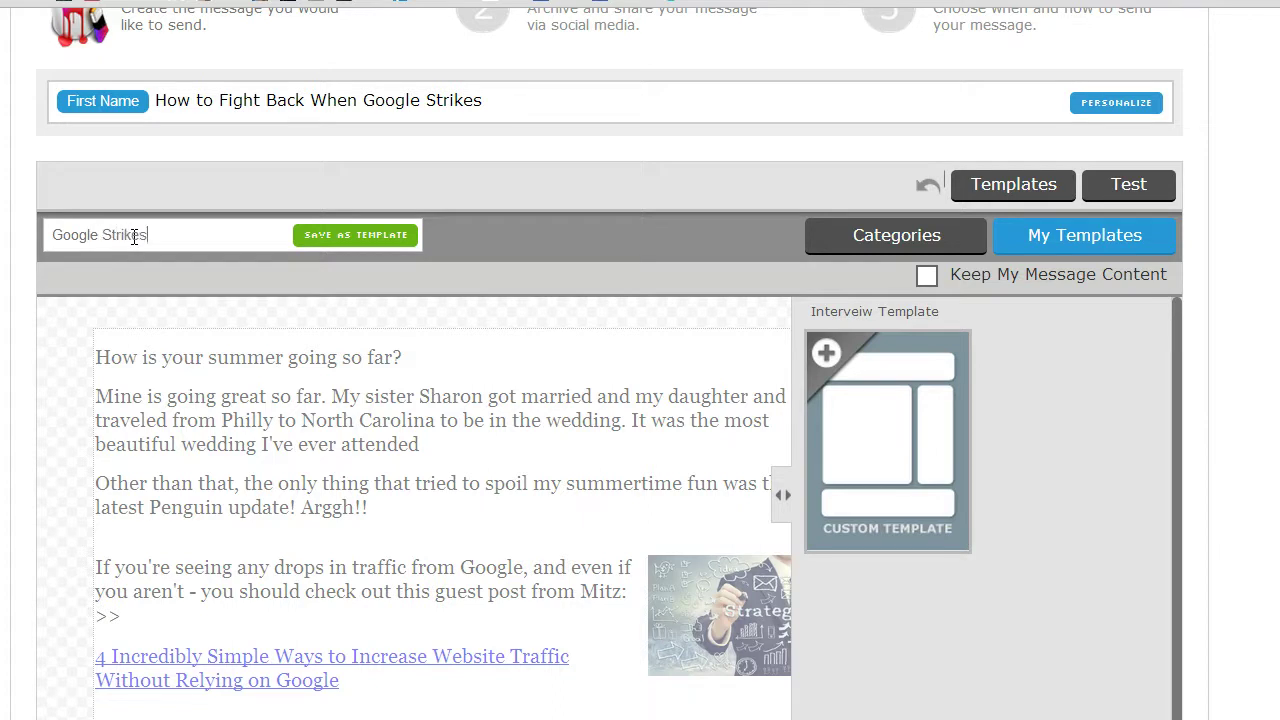
left_click(335, 240)
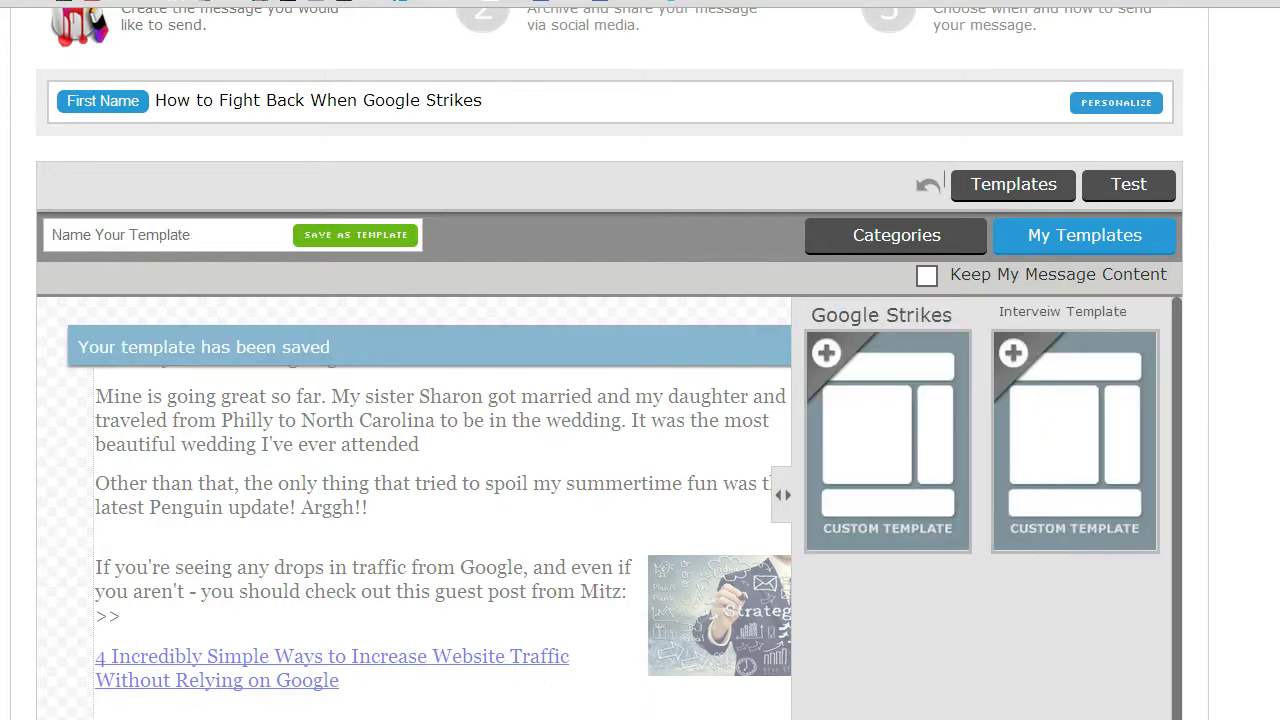
scroll(413, 500, "down", 5)
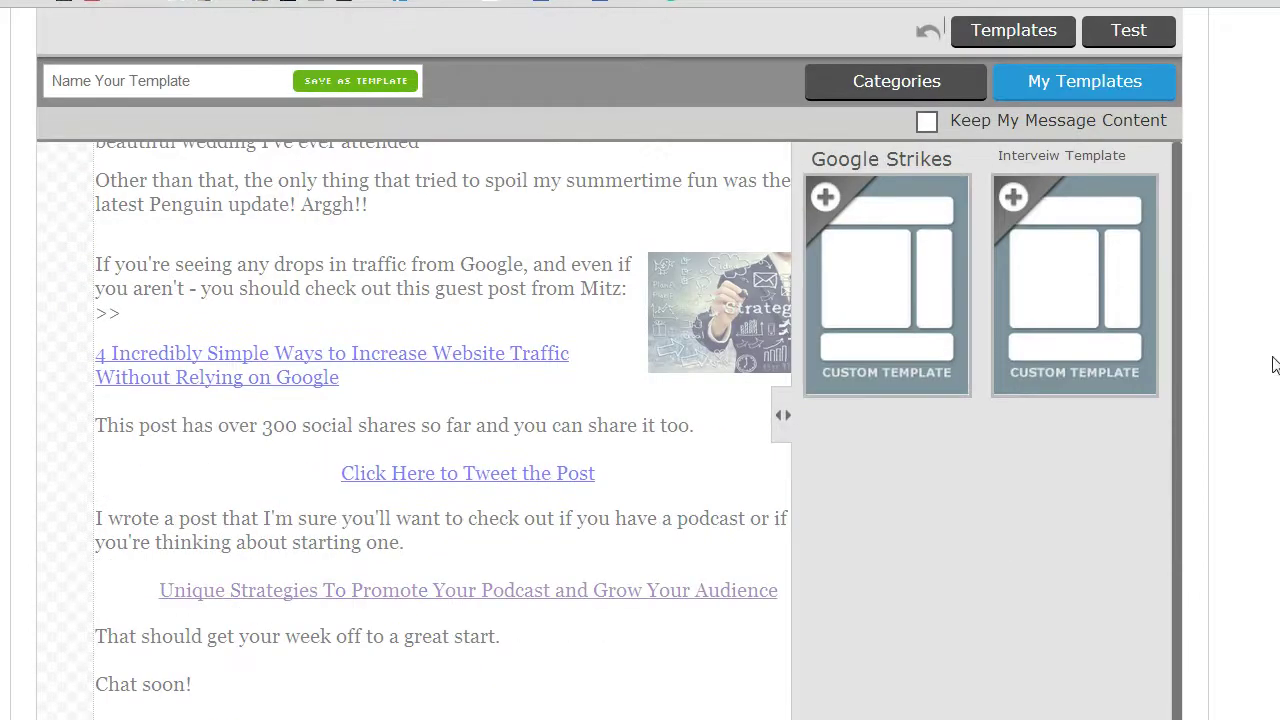